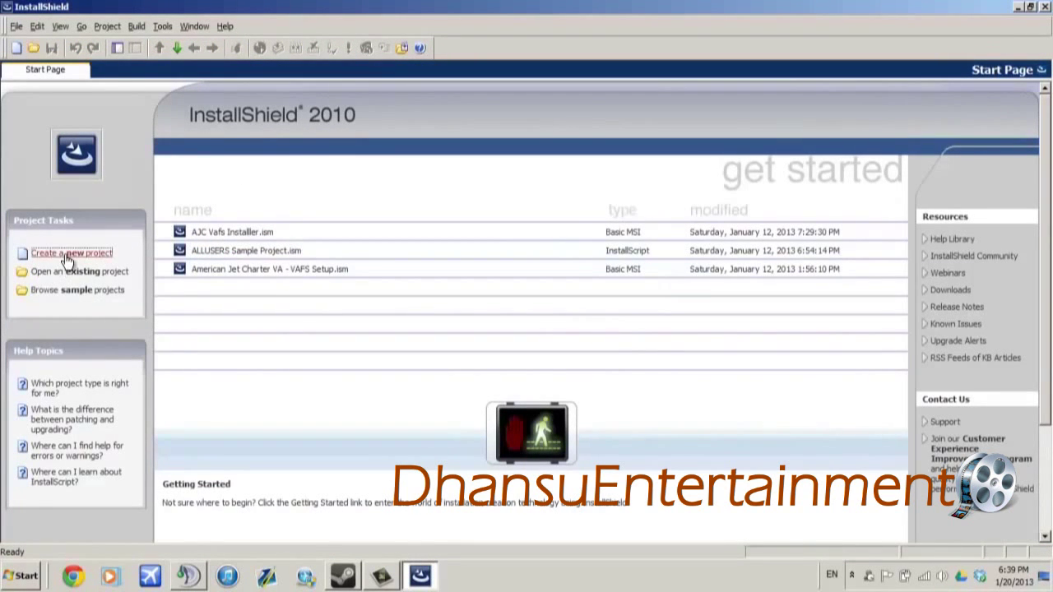
Create a new Basic MSI project named My Project Name-1 in C:\InstallShield 2010 Projects.
{"action": "left_click", "coordinate": [66, 255]}
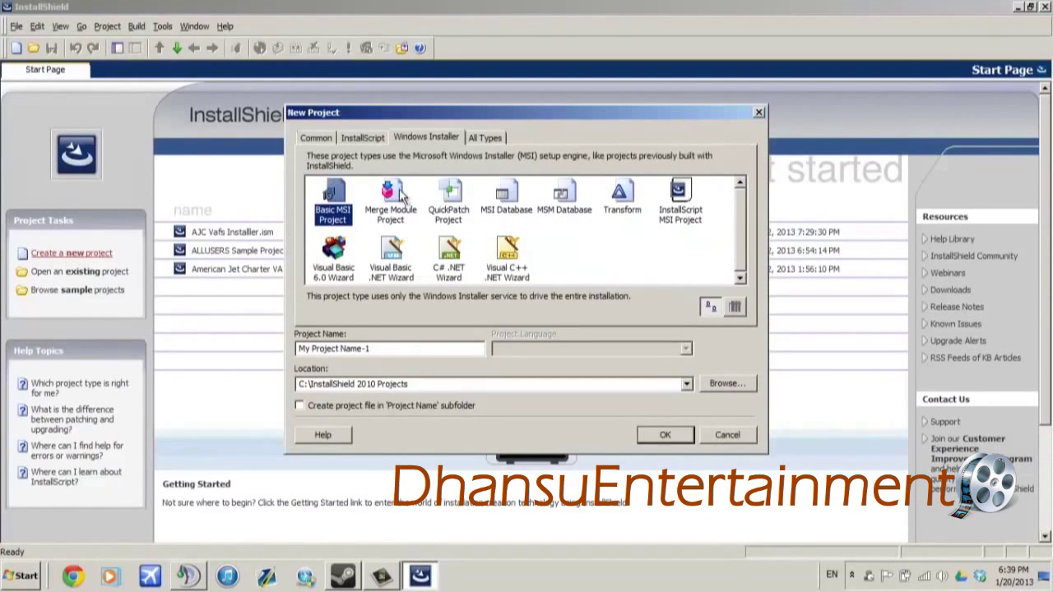
{"action": "left_click", "coordinate": [314, 137]}
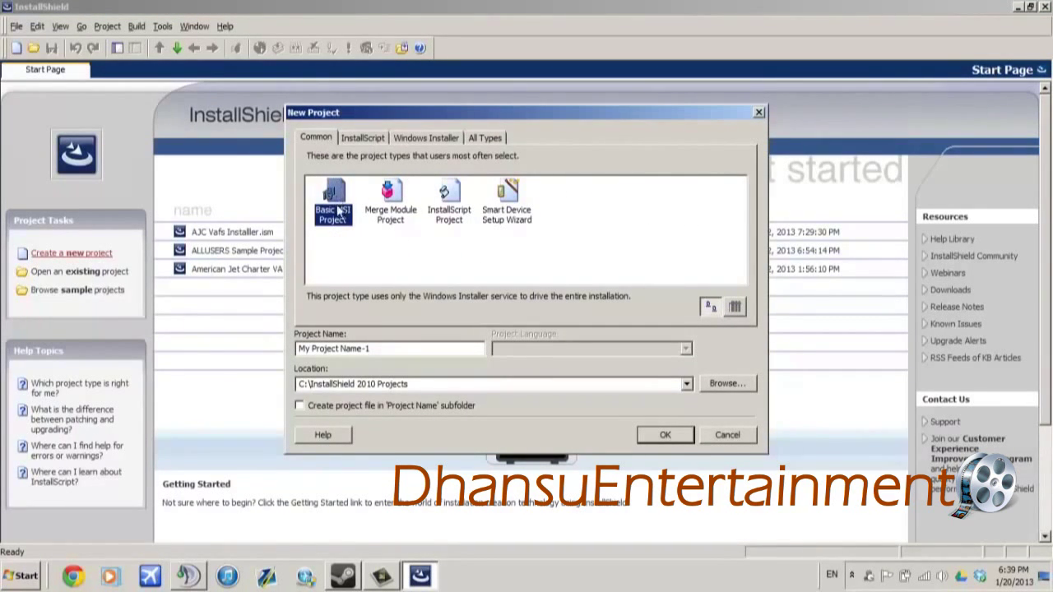
{"action": "left_click", "coordinate": [409, 138]}
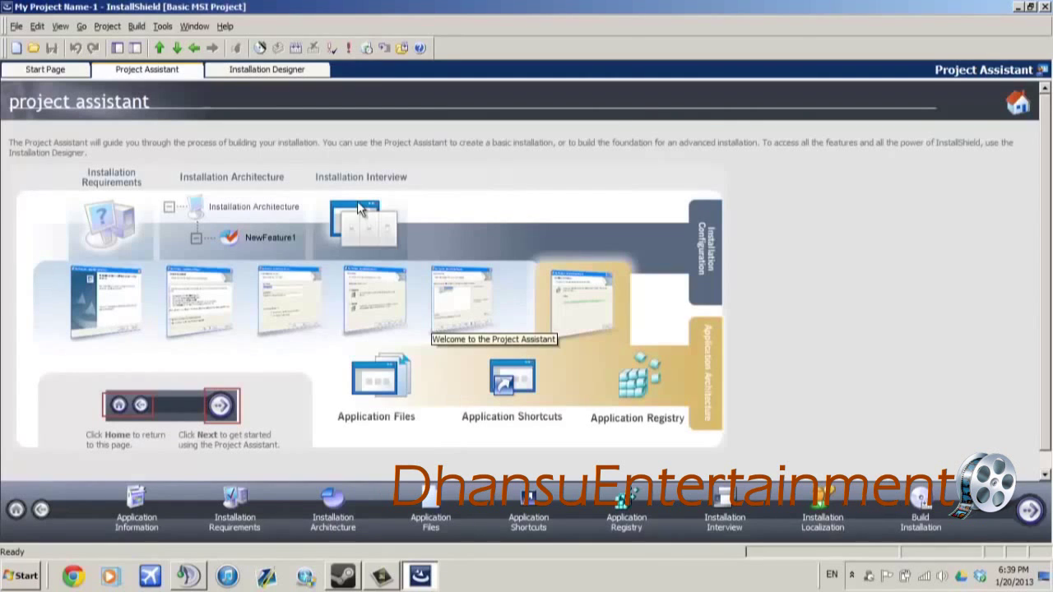
Set the application name to "Test product" in the Application Information.
{"action": "left_click", "coordinate": [136, 528]}
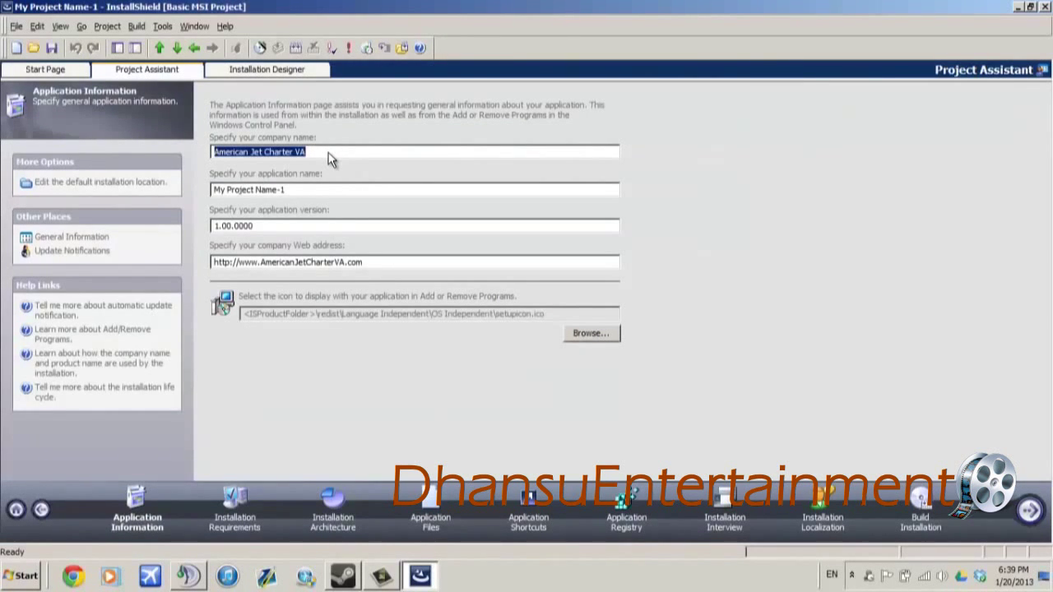
{"action": "left_click", "coordinate": [292, 191]}
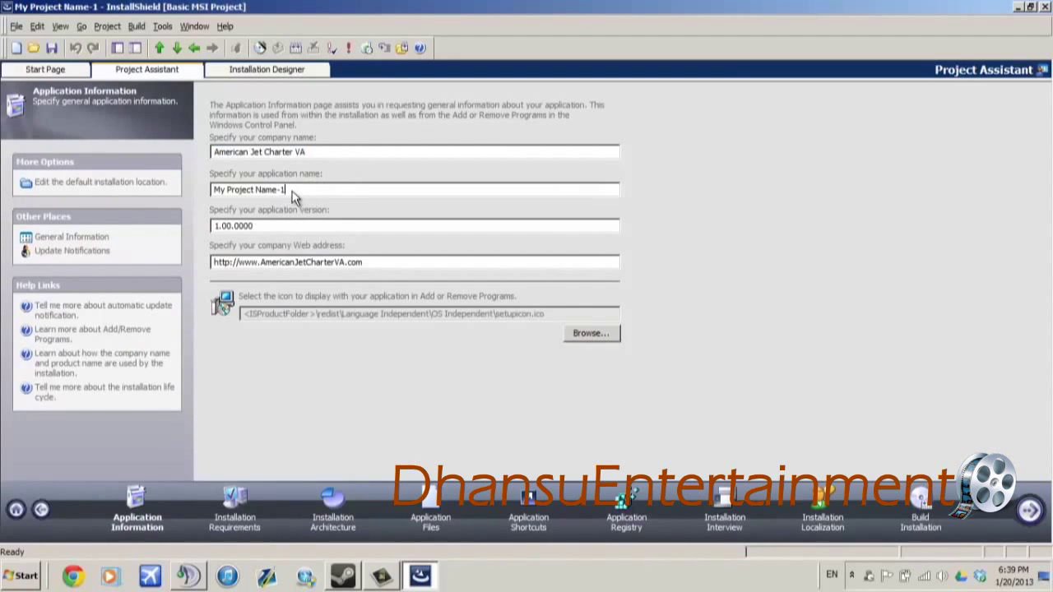
{"action": "left_click_drag", "start_coordinate": [292, 192], "coordinate": [135, 190]}
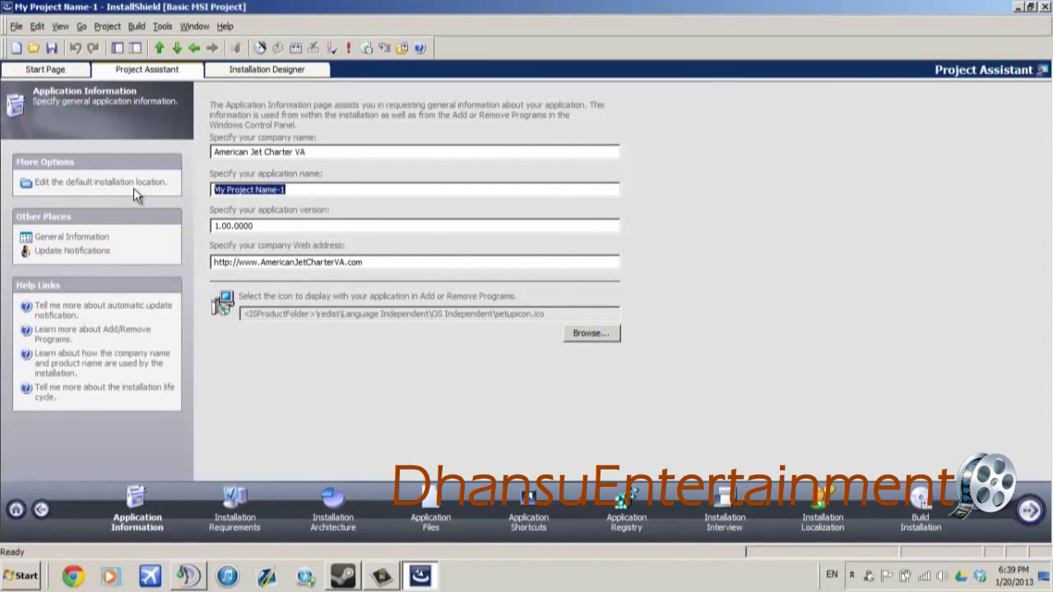
{"action": "type", "text": "Test product"}
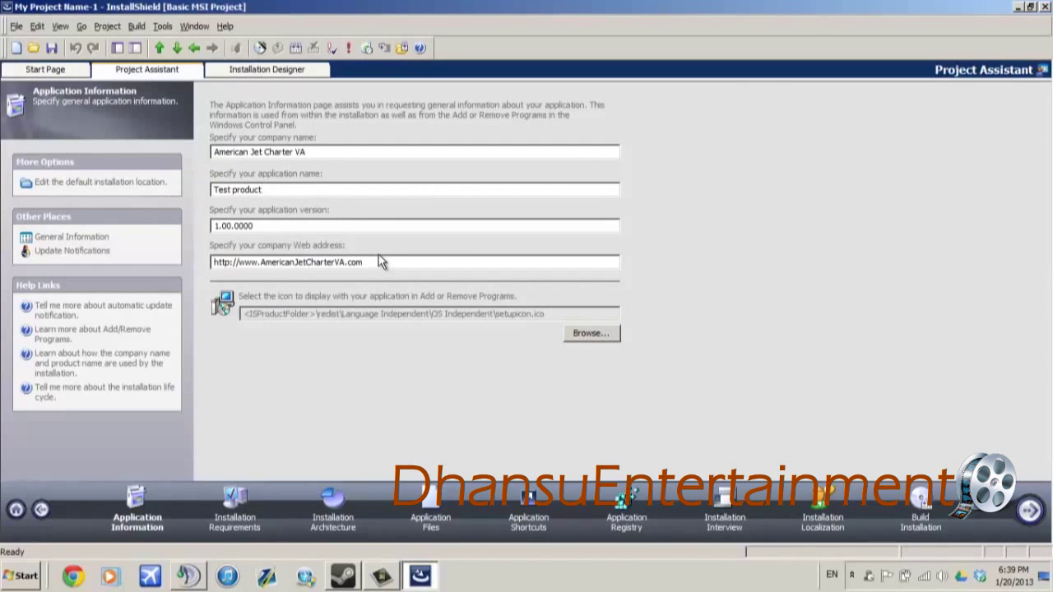
{"action": "left_click", "coordinate": [269, 224]}
Enable the Fast Install option "Perform only File Costing and skip checking other costs" in the project's General Information.
{"action": "left_click", "coordinate": [261, 70]}
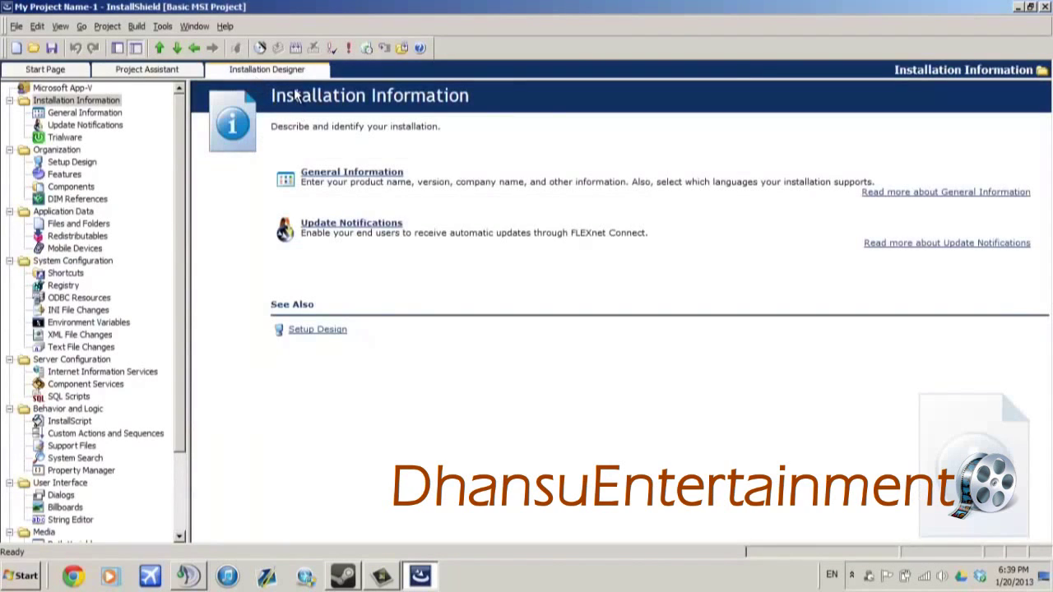
{"action": "left_click", "coordinate": [79, 116]}
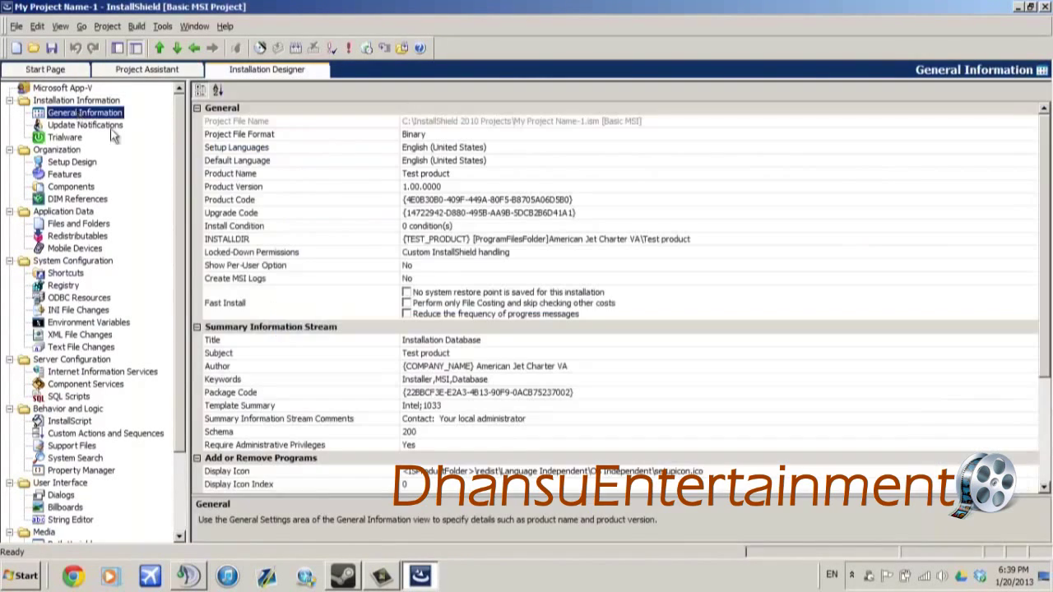
{"action": "left_click", "coordinate": [467, 309]}
{"action": "scroll", "coordinate": [246, 316], "scroll_direction": "down", "scroll_amount": 2}
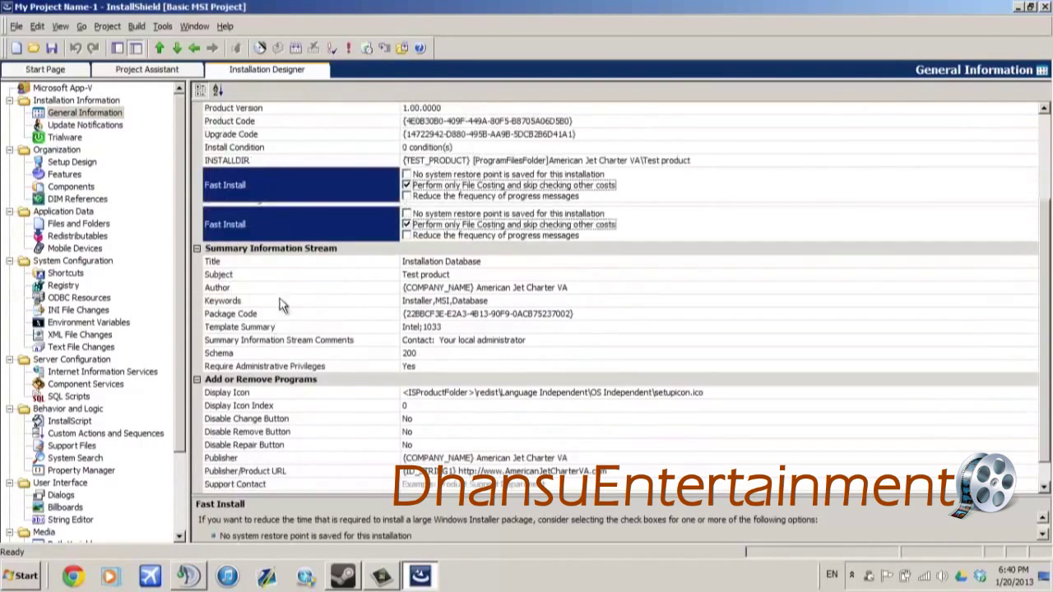
{"action": "left_click", "coordinate": [462, 406]}
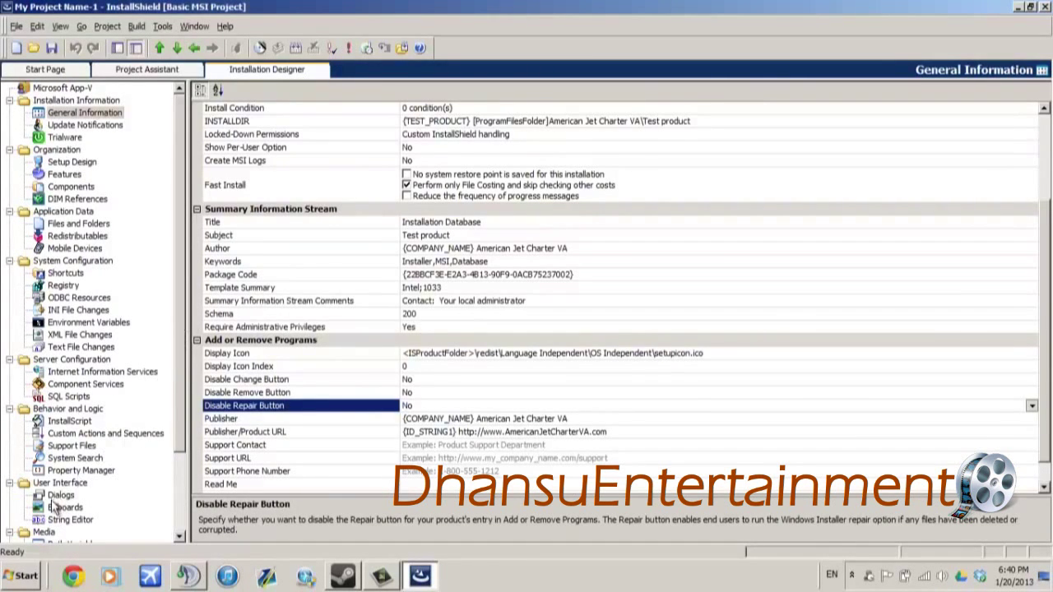
Examine the previews of the available installer dialog themes, from Circles Theme (Wide) through the InstallShield Blue themes.
{"action": "left_click", "coordinate": [59, 497]}
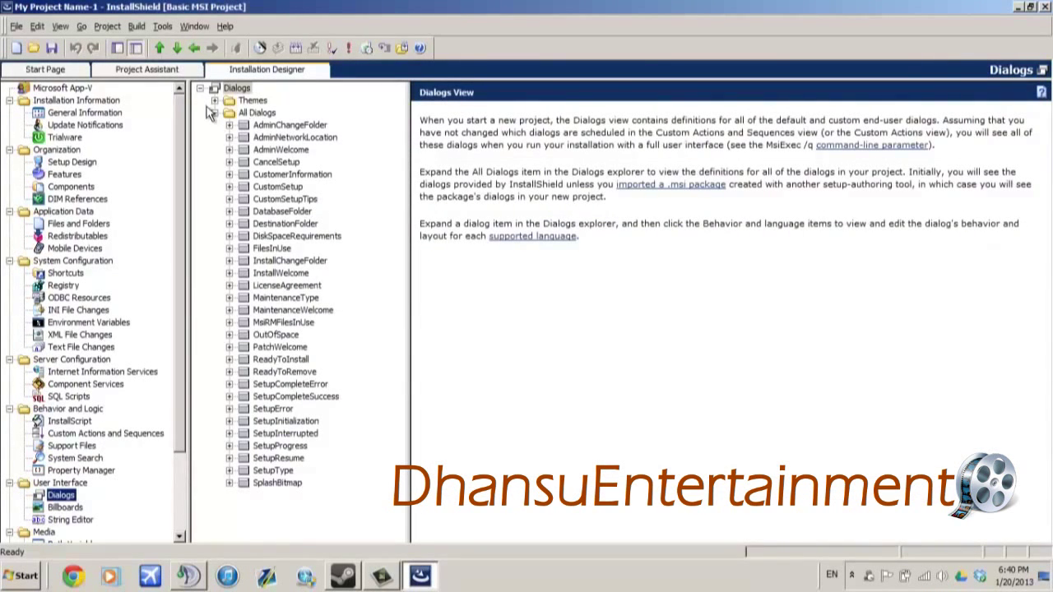
{"action": "left_click", "coordinate": [214, 101]}
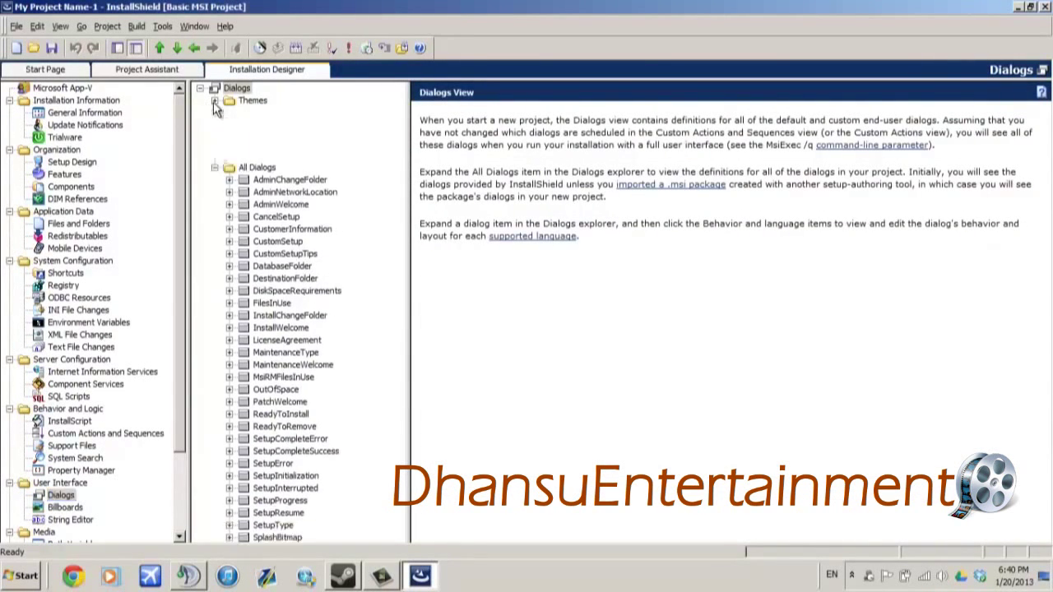
{"action": "left_click", "coordinate": [271, 113]}
{"action": "key", "text": "Down"}
{"action": "key", "text": "Down"}
{"action": "key", "text": "Down"}
{"action": "key", "text": "Down"}
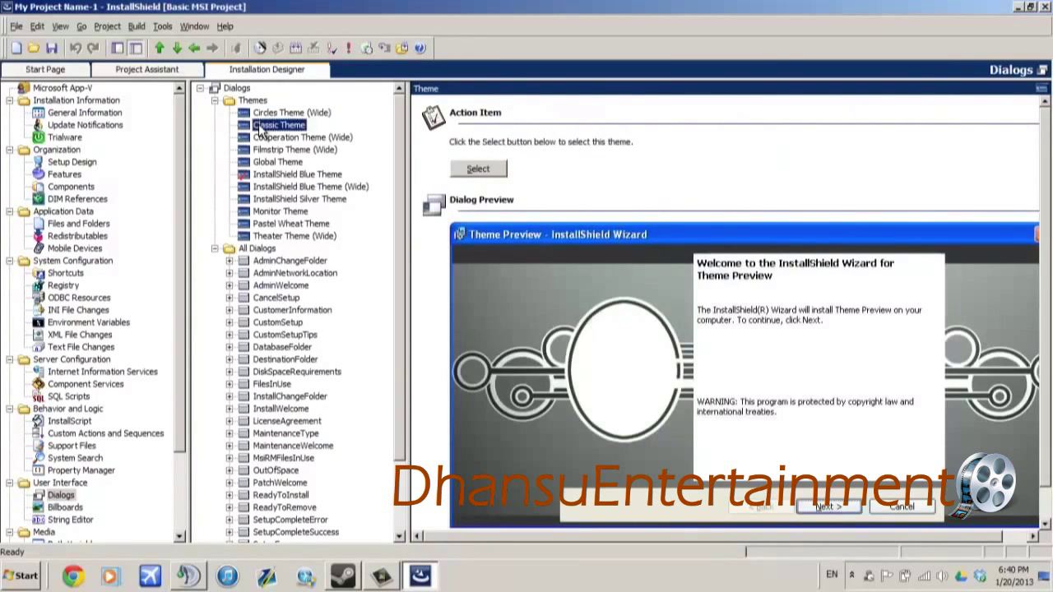
{"action": "key", "text": "Down"}
{"action": "key", "text": "Down"}
{"action": "key", "text": "Down"}
{"action": "key", "text": "Down"}
{"action": "key", "text": "Down"}
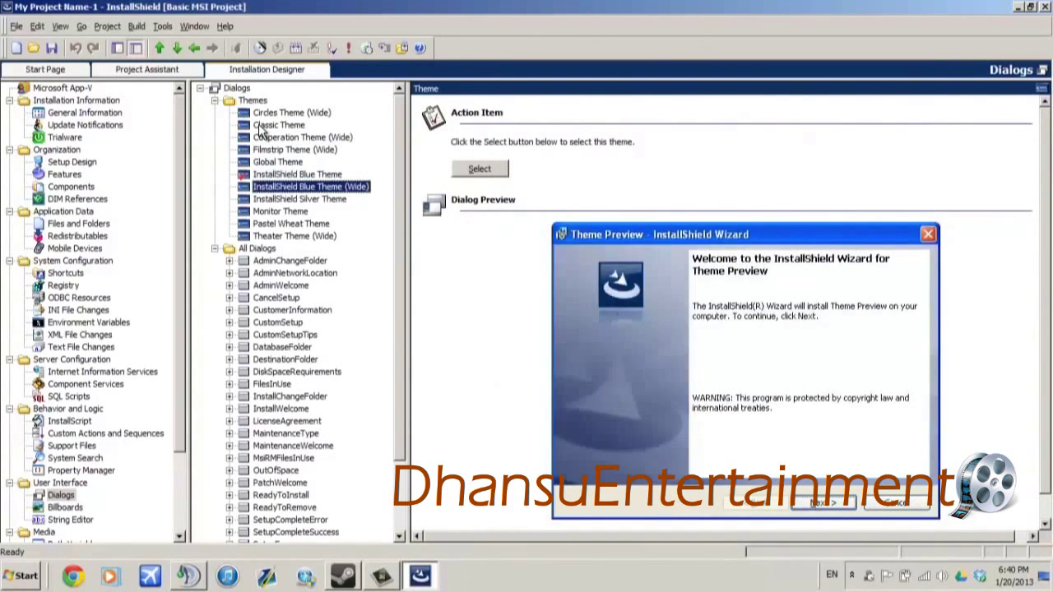
{"action": "key", "text": "Up"}
{"action": "key", "text": "Up"}
{"action": "key", "text": "Up"}
{"action": "key", "text": "Up"}
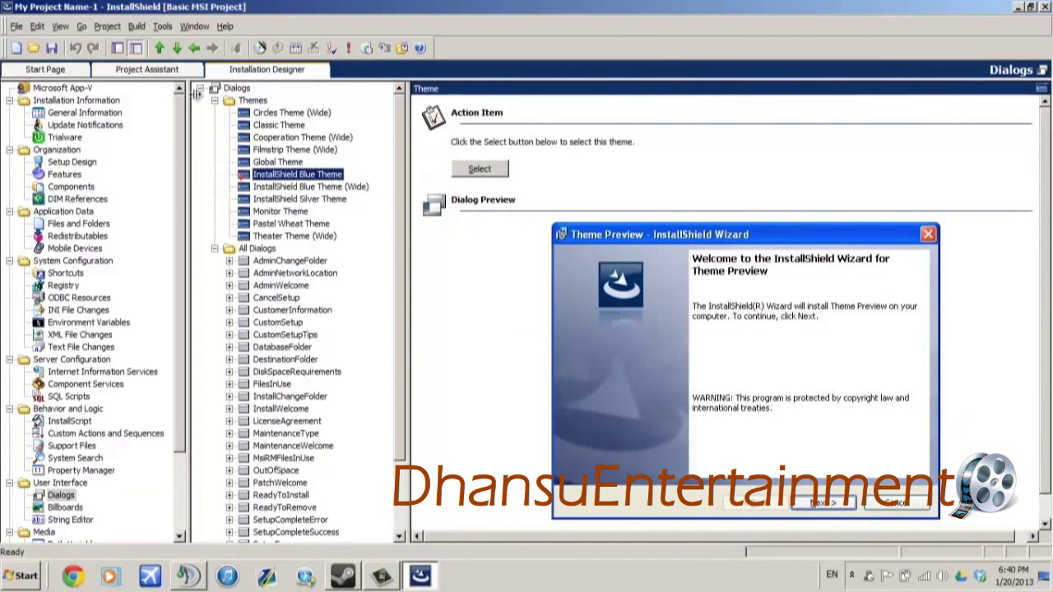
Try requiring specific operating systems and Microsoft .NET Framework 1.0 in the Installation Requirements, setting both questions back to No.
{"action": "left_click", "coordinate": [123, 70]}
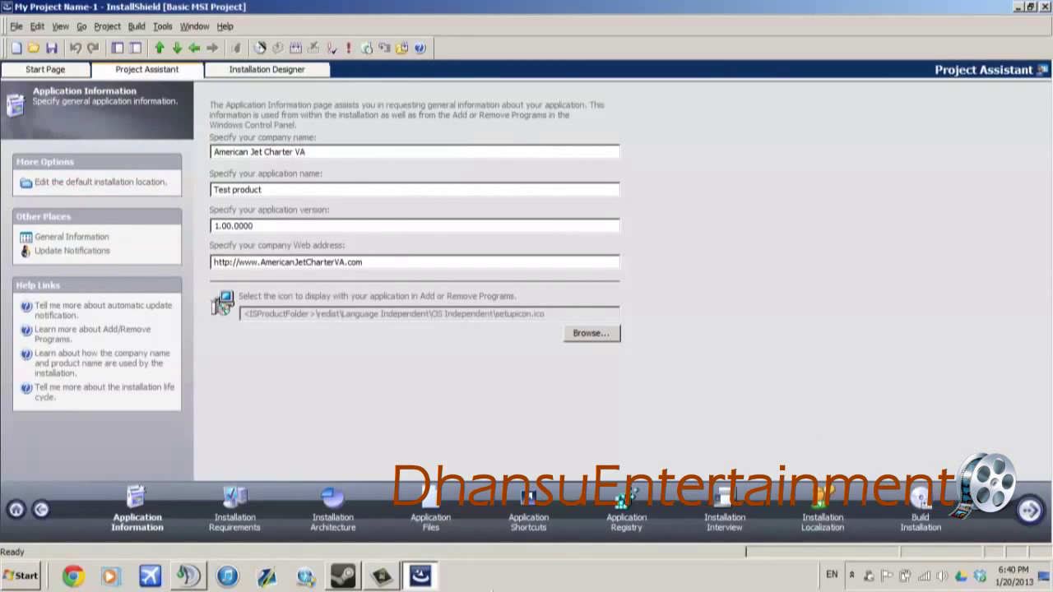
{"action": "left_click", "coordinate": [235, 514]}
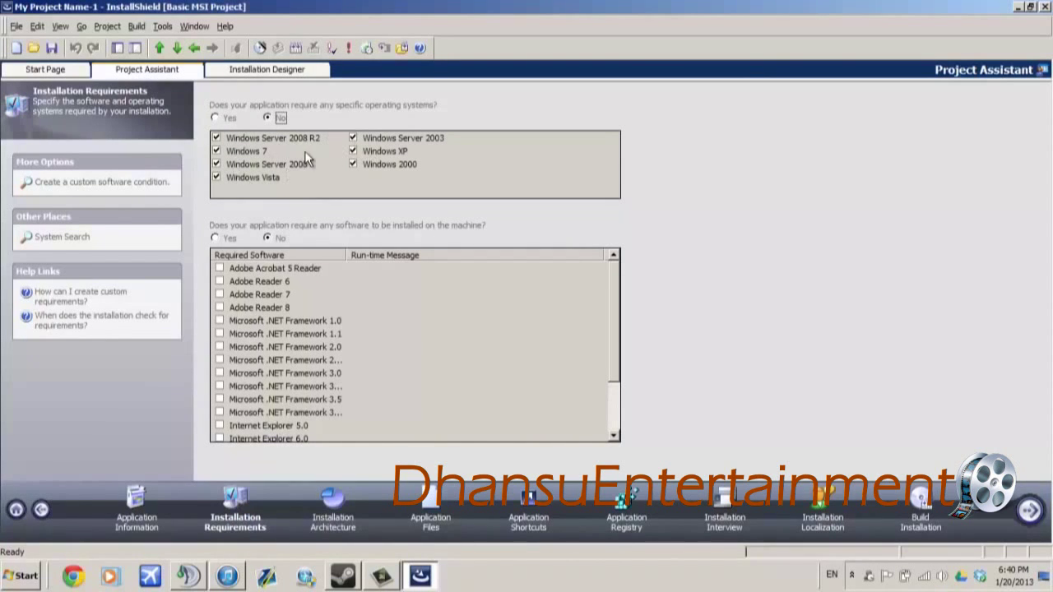
{"action": "left_click", "coordinate": [215, 118]}
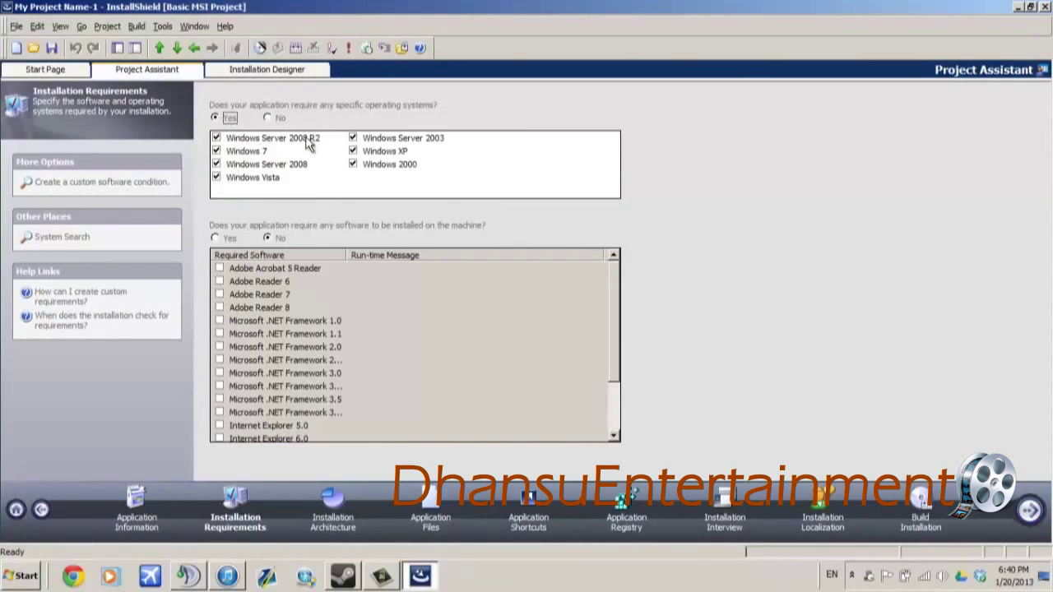
{"action": "left_click", "coordinate": [275, 118]}
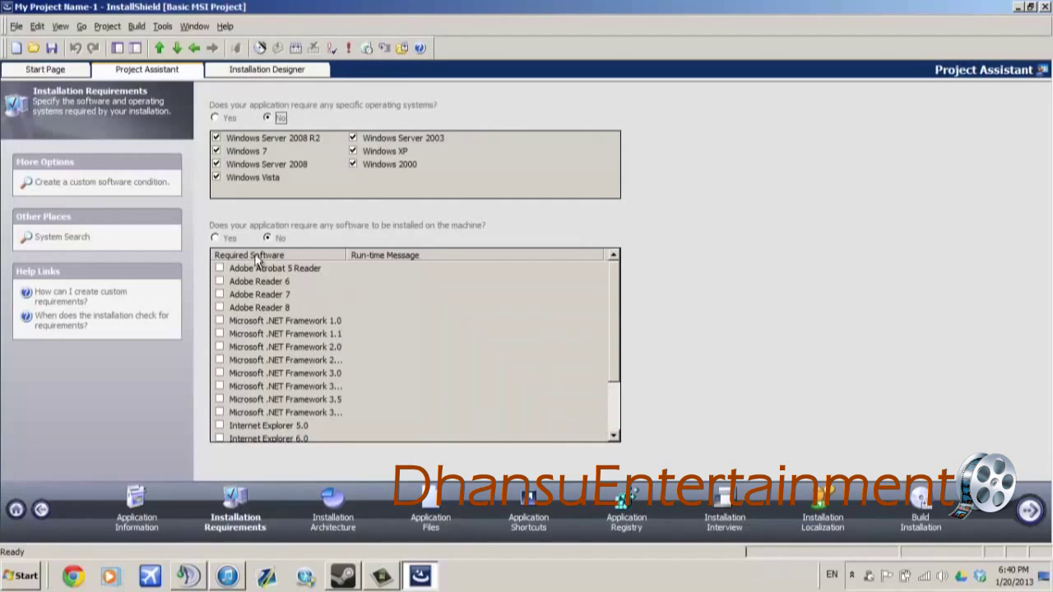
{"action": "left_click", "coordinate": [214, 239]}
{"action": "left_click", "coordinate": [219, 320]}
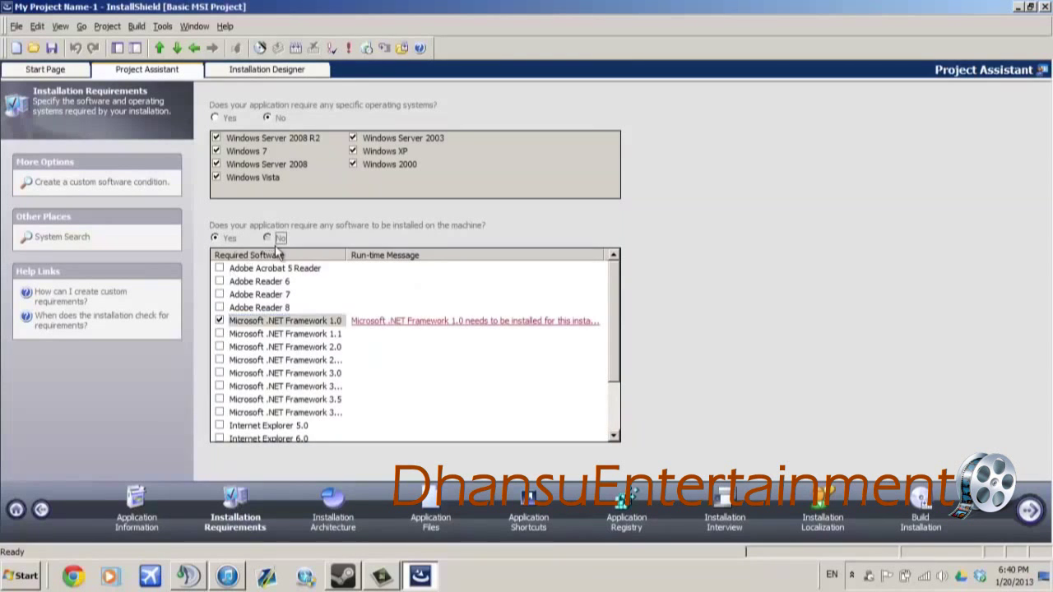
{"action": "left_click", "coordinate": [266, 237]}
Add Southwest737TexturesOnly_1.zip from the Downloads folder to the Test product [INSTALLDIR] application files and widen the Name column.
{"action": "left_click", "coordinate": [337, 525]}
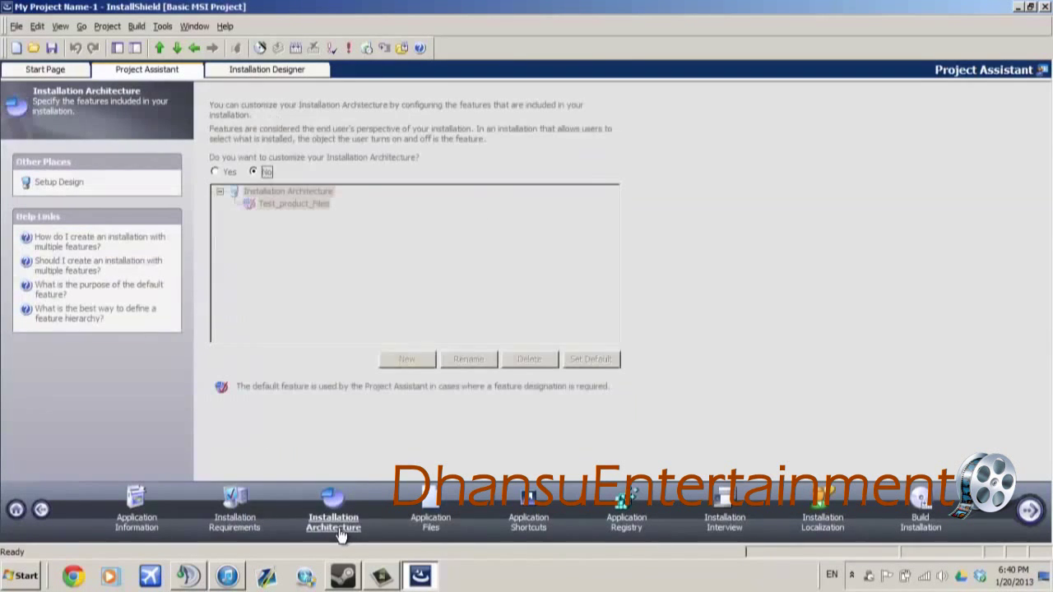
{"action": "left_click", "coordinate": [433, 523]}
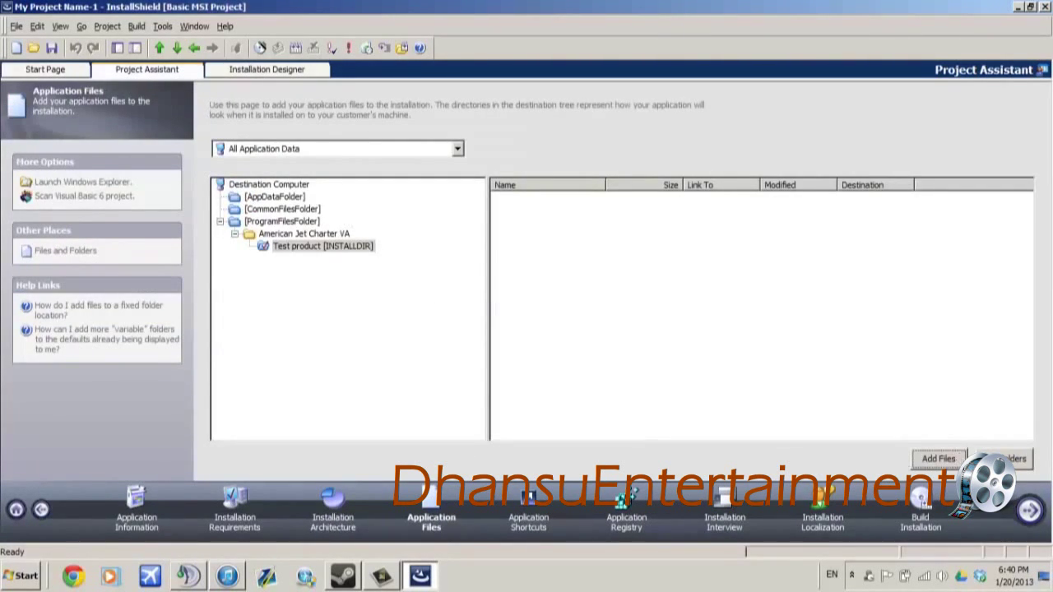
{"action": "left_click", "coordinate": [954, 465]}
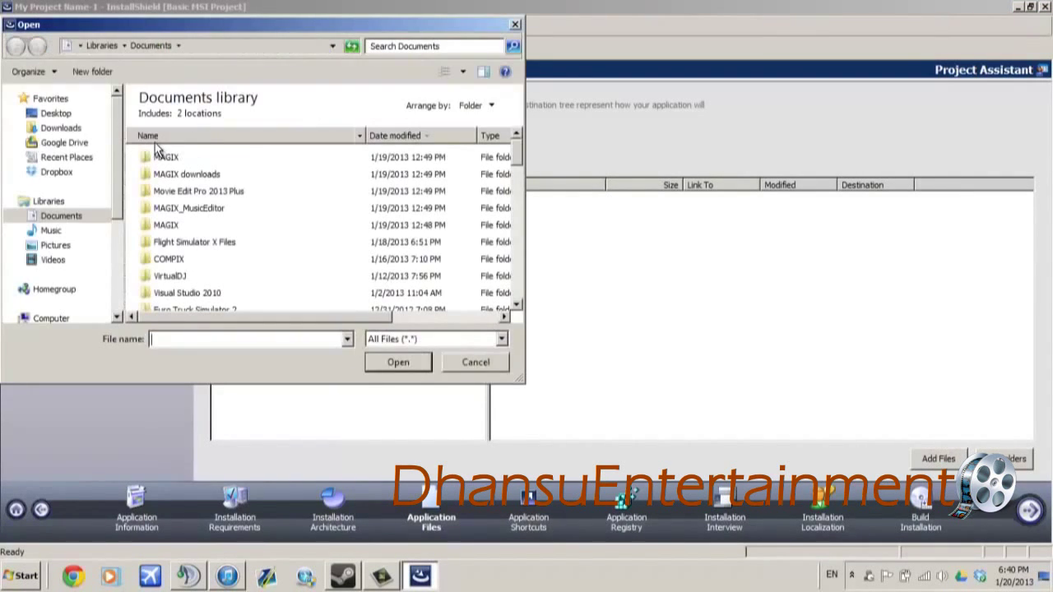
{"action": "left_click", "coordinate": [51, 128]}
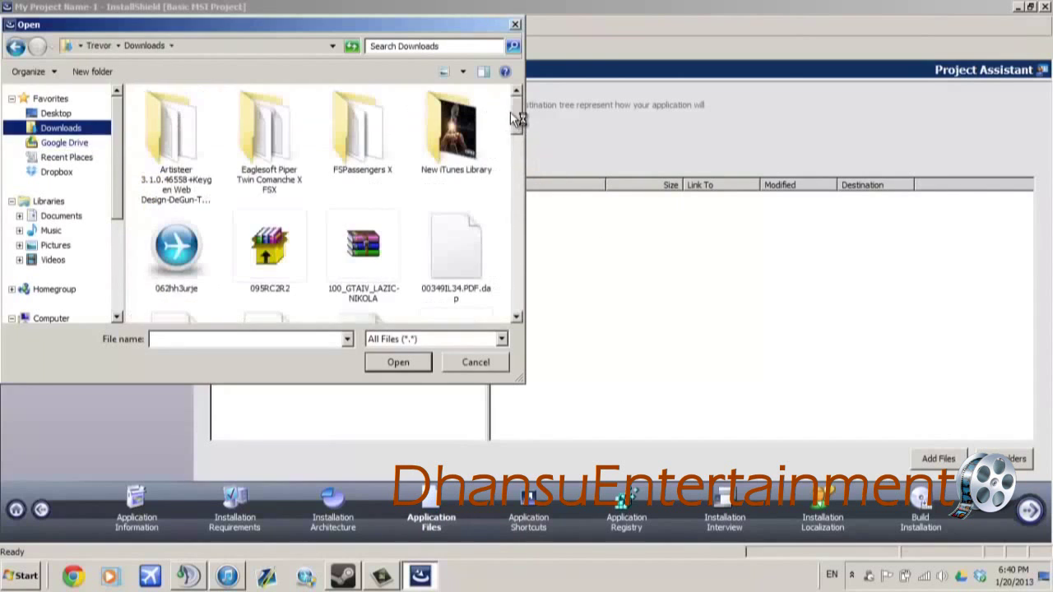
{"action": "left_click_drag", "start_coordinate": [513, 111], "coordinate": [520, 276]}
{"action": "left_click", "coordinate": [491, 182]}
{"action": "left_click", "coordinate": [394, 362]}
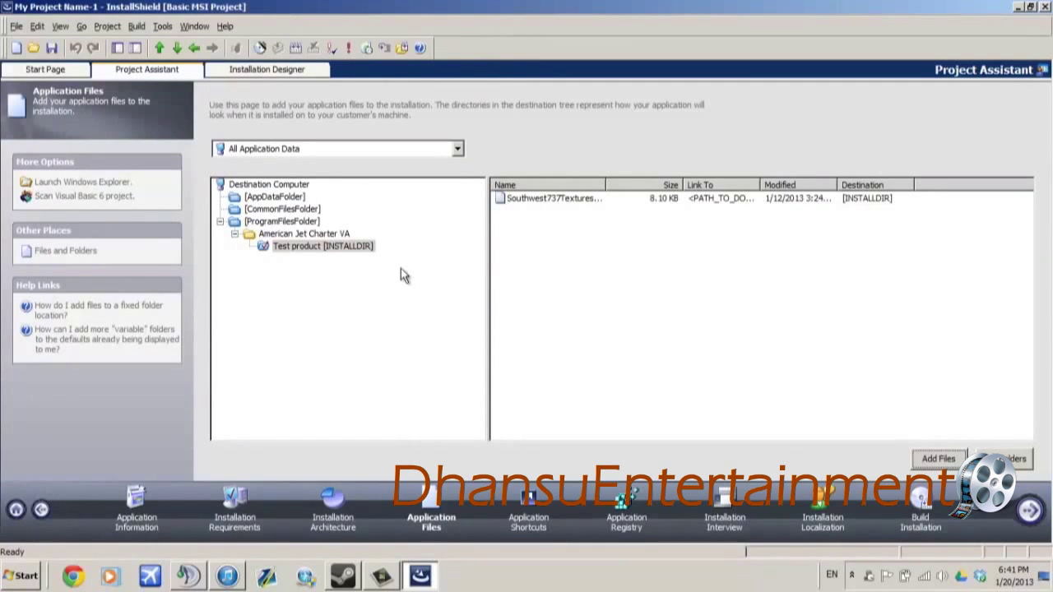
{"action": "left_click_drag", "start_coordinate": [606, 182], "coordinate": [648, 182]}
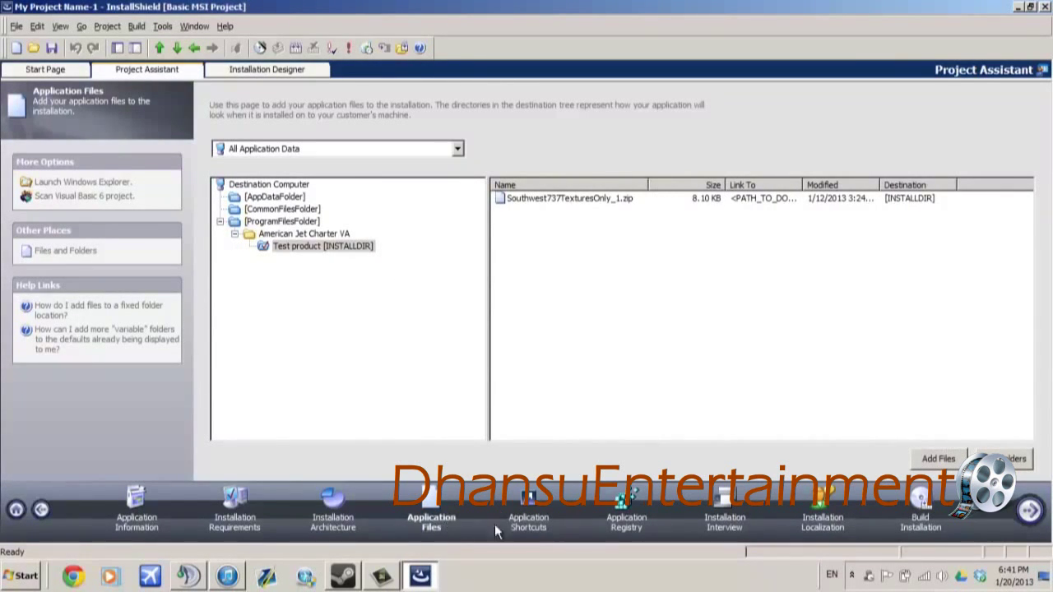
Try to create a new application shortcut targeting a file named TEST in the Test_product_Files feature.
{"action": "left_click", "coordinate": [528, 520]}
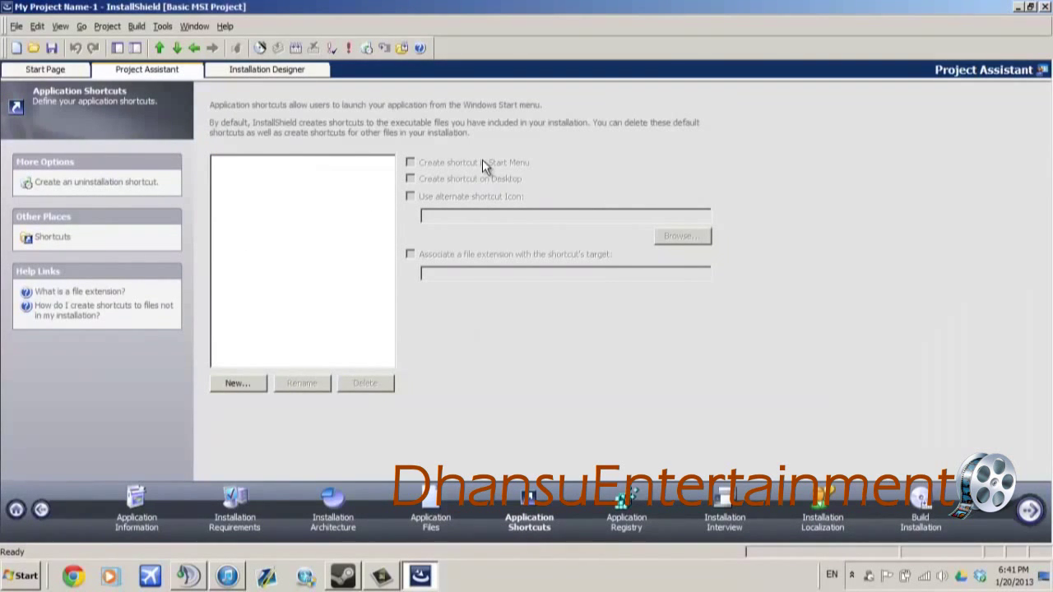
{"action": "left_click", "coordinate": [245, 383]}
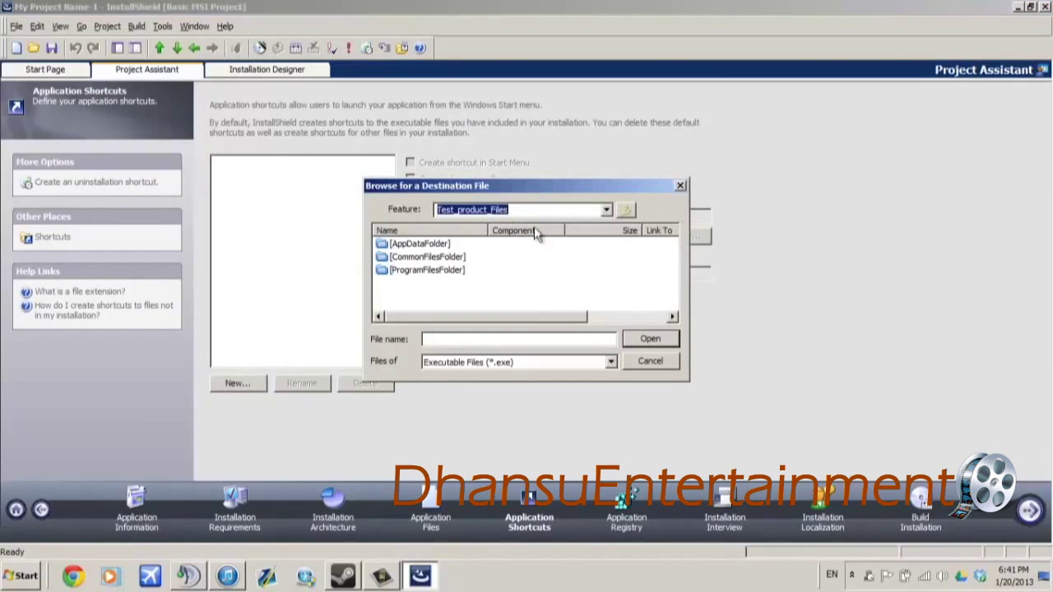
{"action": "left_click", "coordinate": [560, 338]}
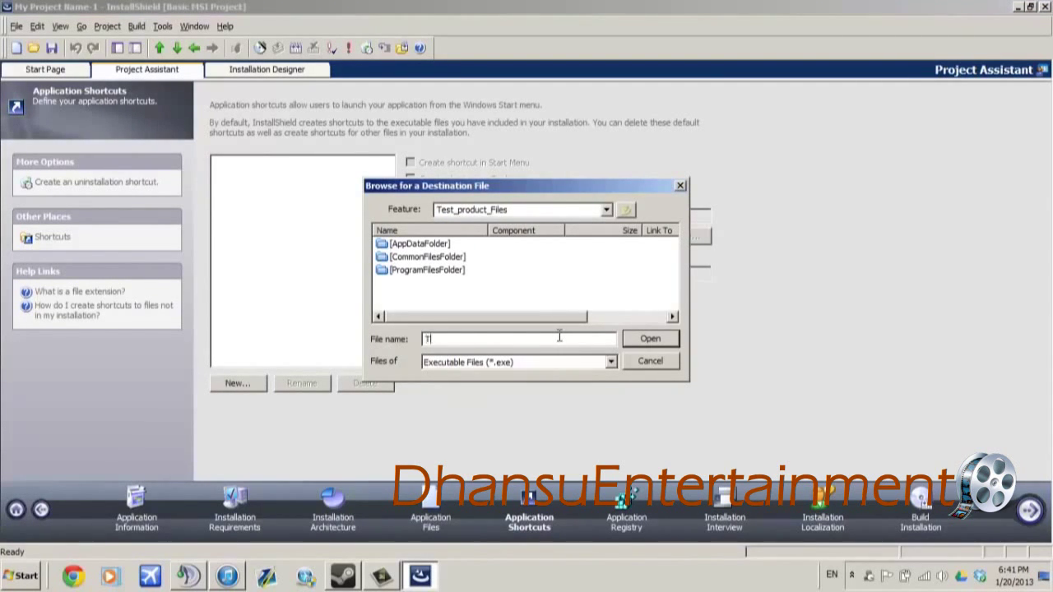
{"action": "left_click", "coordinate": [640, 340]}
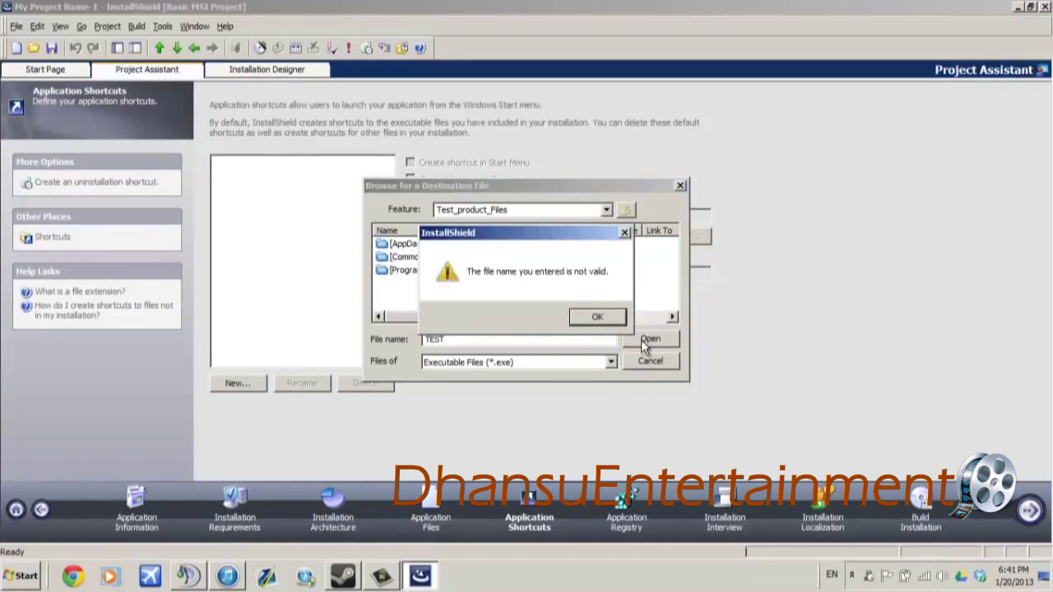
{"action": "left_click", "coordinate": [601, 317]}
{"action": "left_click", "coordinate": [679, 187]}
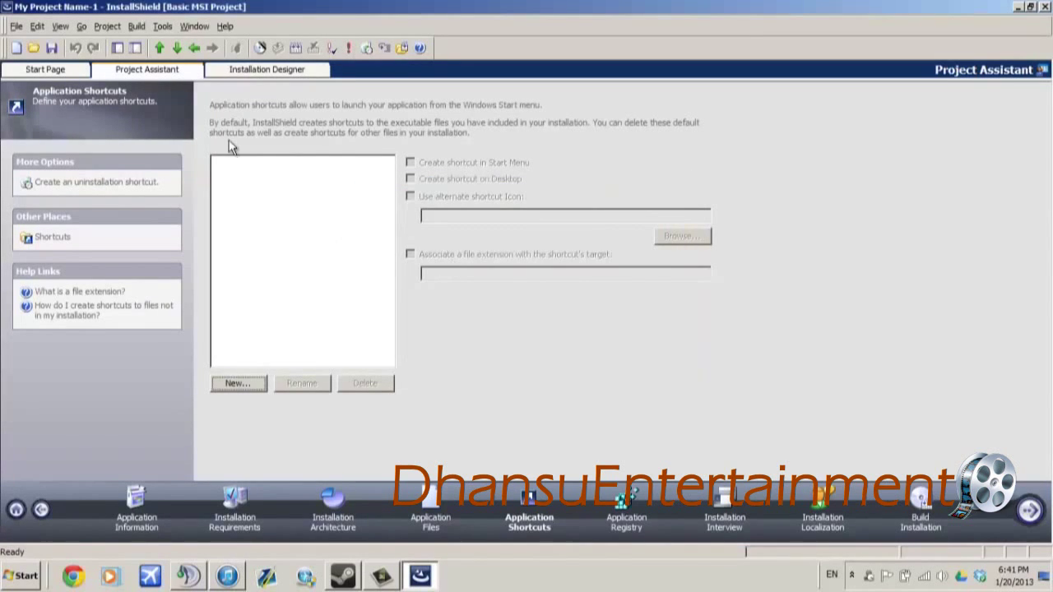
In the Installation Interview, allow users to modify the installation location and set the launch-on-completion option to No.
{"action": "left_click", "coordinate": [633, 519]}
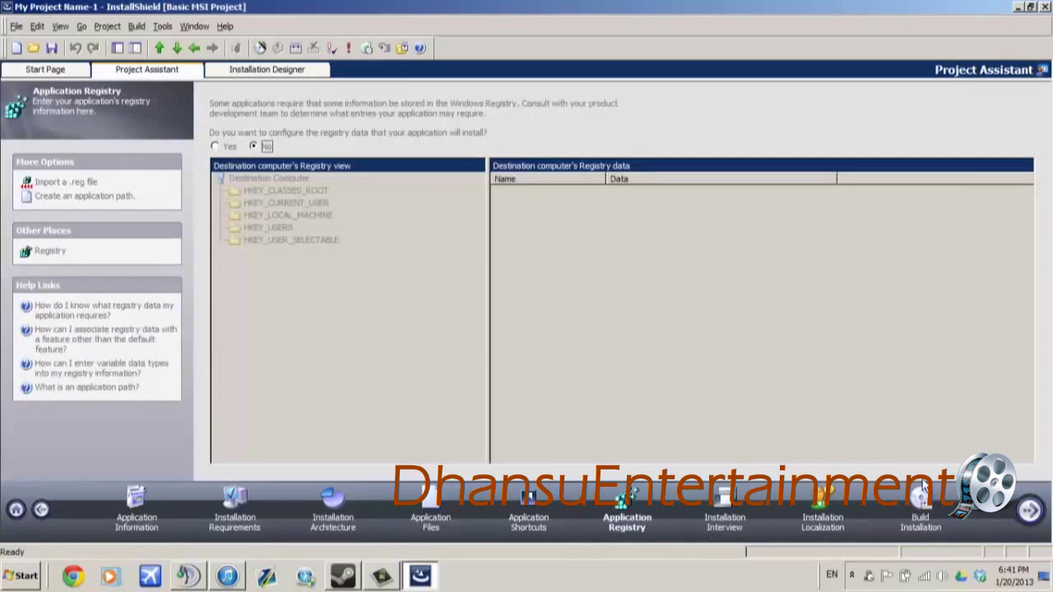
{"action": "left_click", "coordinate": [726, 521]}
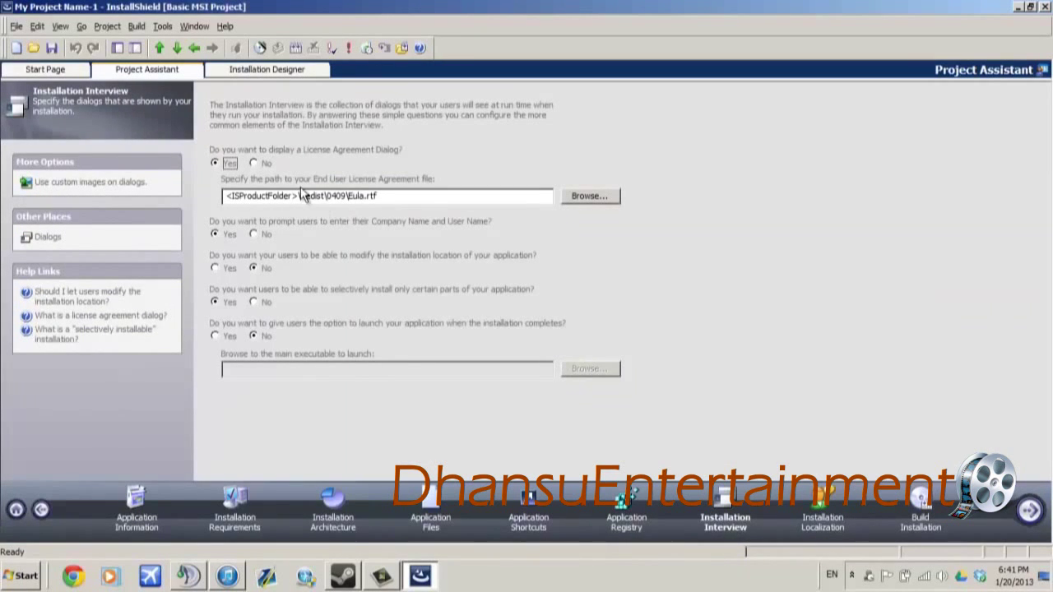
{"action": "left_click", "coordinate": [394, 199]}
{"action": "left_click", "coordinate": [219, 337]}
{"action": "left_click", "coordinate": [256, 335]}
{"action": "left_click", "coordinate": [229, 337]}
{"action": "left_click", "coordinate": [262, 335]}
{"action": "left_click", "coordinate": [227, 338]}
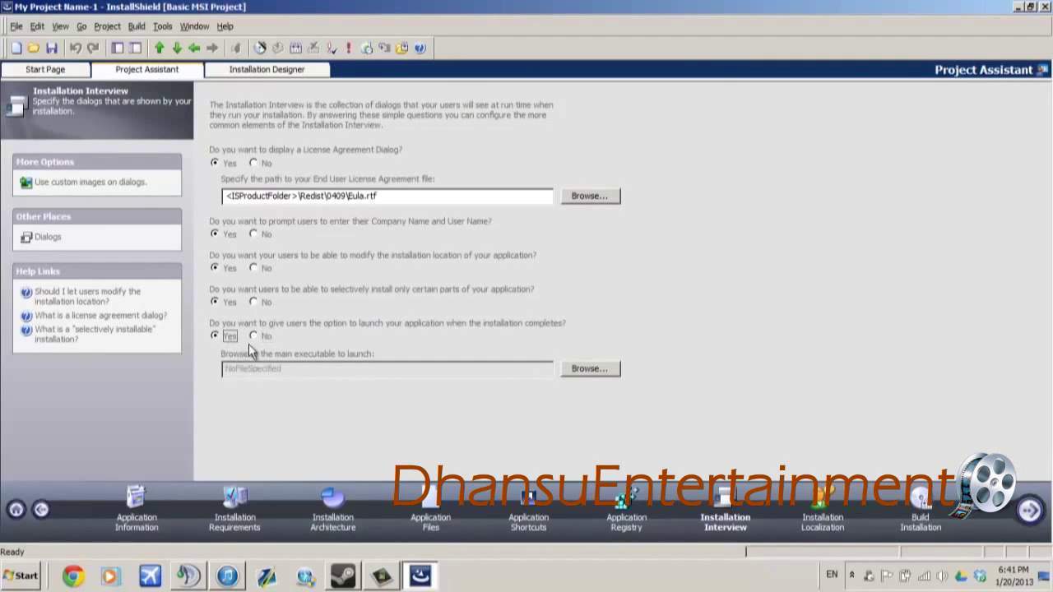
{"action": "left_click", "coordinate": [264, 336]}
Review the installation localization languages, and build the installation as a Single Executable.
{"action": "left_click", "coordinate": [830, 525]}
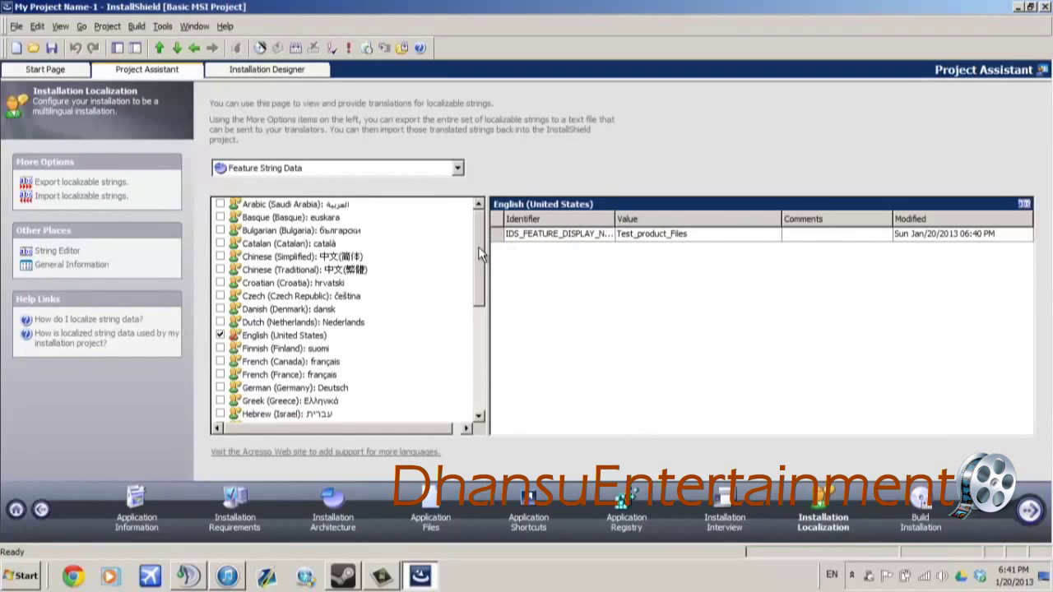
{"action": "scroll", "coordinate": [482, 263], "scroll_direction": "down", "scroll_amount": 6}
{"action": "scroll", "coordinate": [488, 299], "scroll_direction": "up", "scroll_amount": 6}
{"action": "left_click", "coordinate": [921, 520]}
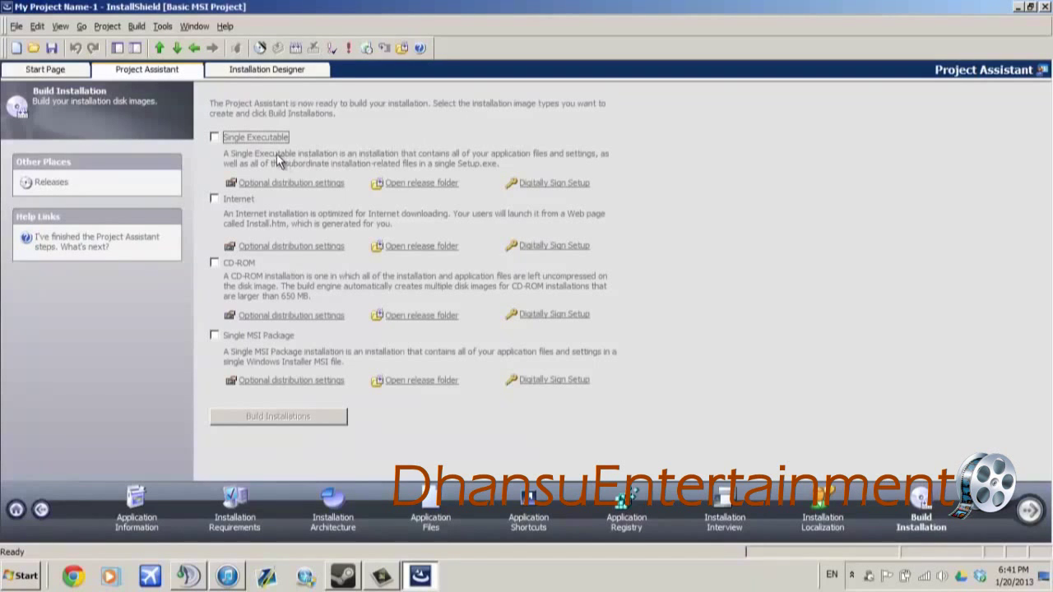
{"action": "left_click", "coordinate": [239, 142]}
{"action": "left_click", "coordinate": [277, 415]}
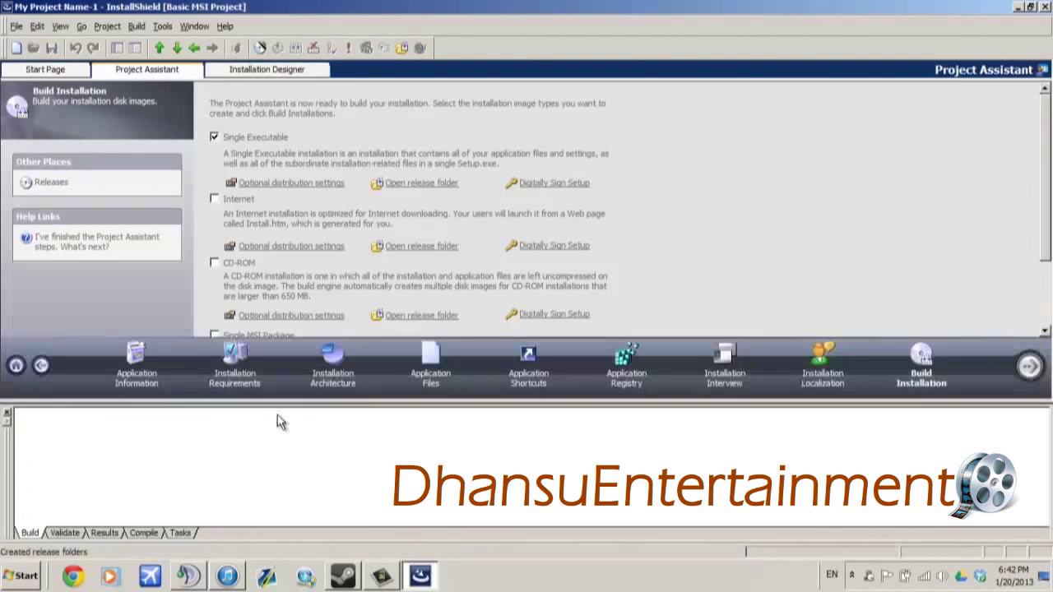